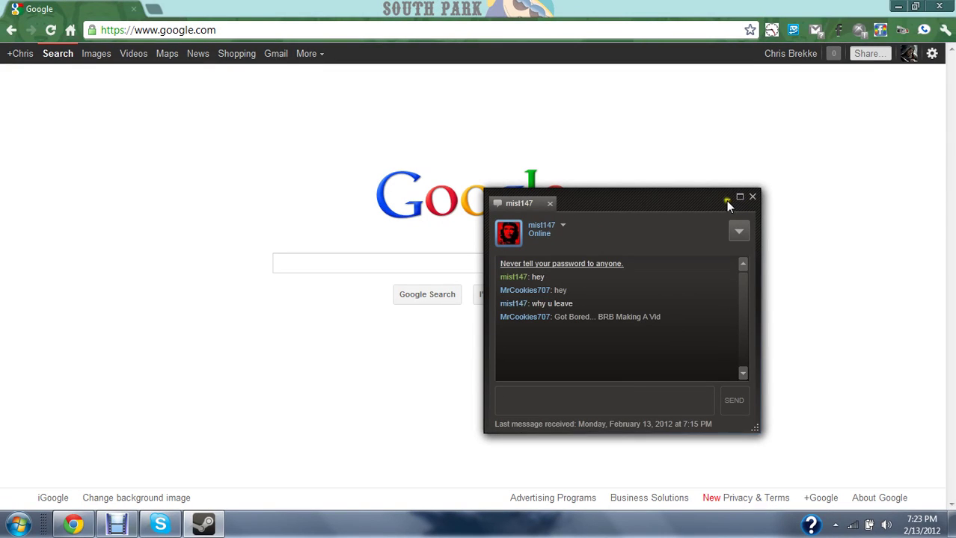
Minimize the chat window, search Google for "Xfire Download" and open Xfire's download page.
left_click(727, 198)
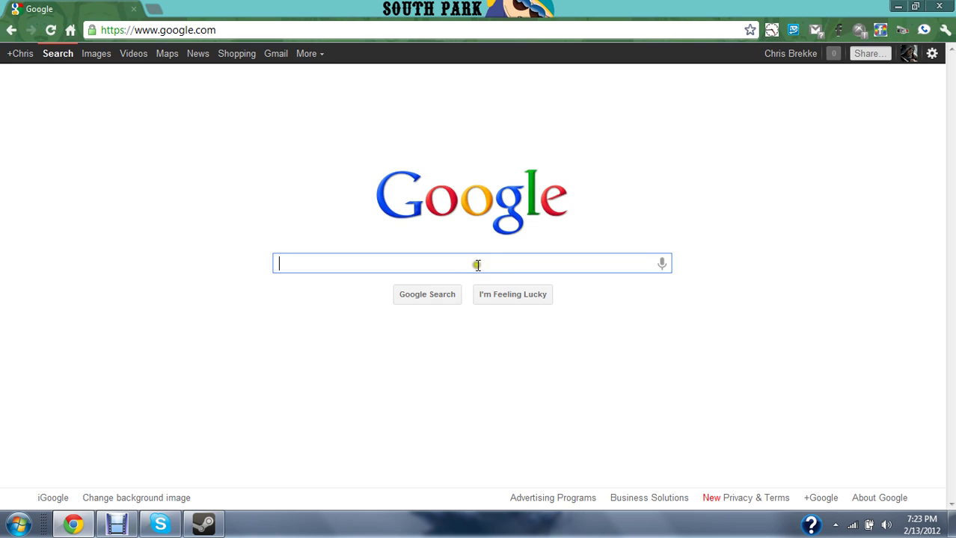
type("Xfrire")
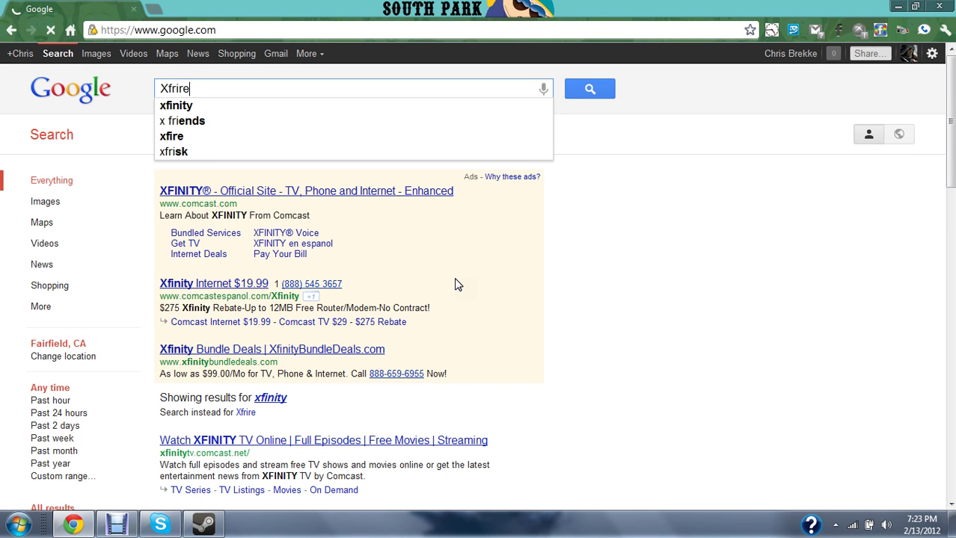
key("BackSpace")
key("BackSpace")
key("BackSpace")
key("BackSpace")
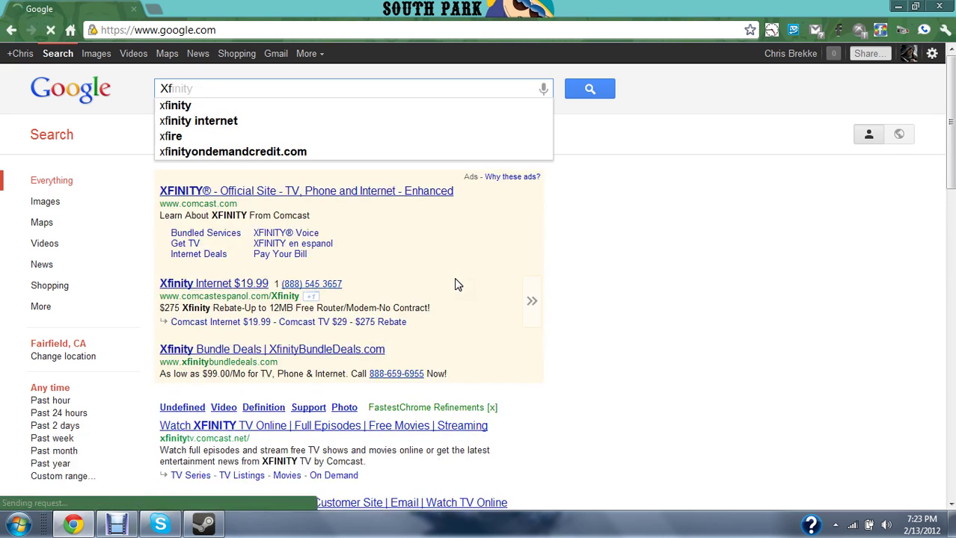
type("ire Download")
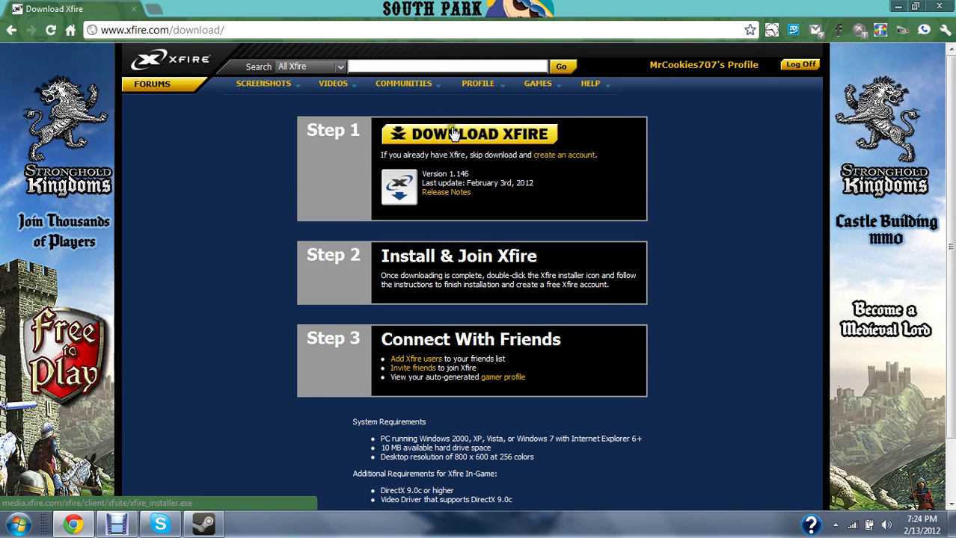
Minimize the browser and launch Xfire.
left_click(904, 8)
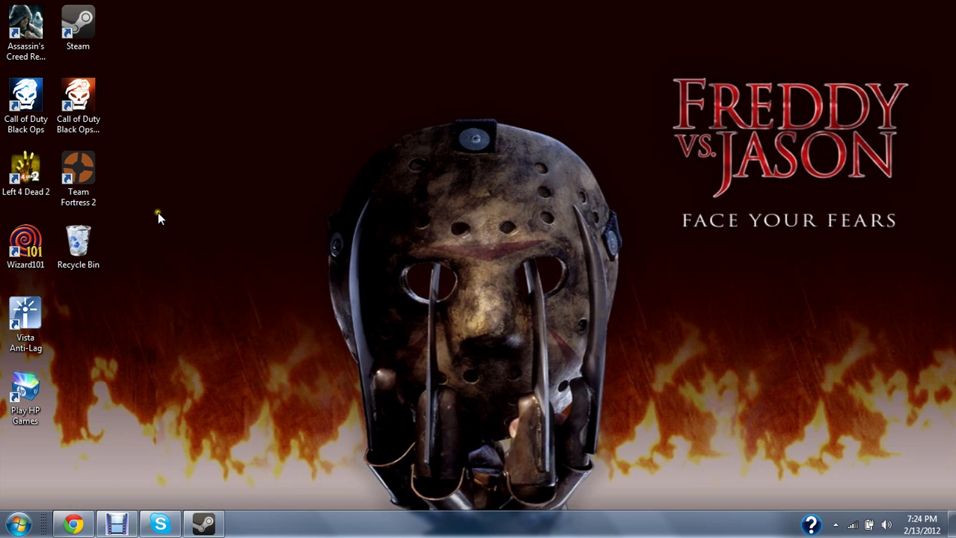
left_click(30, 523)
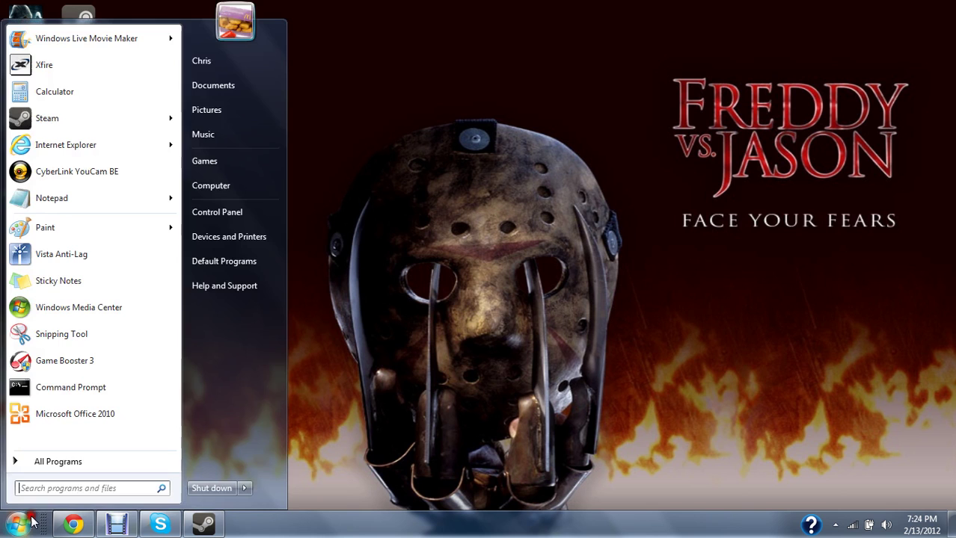
left_click(74, 65)
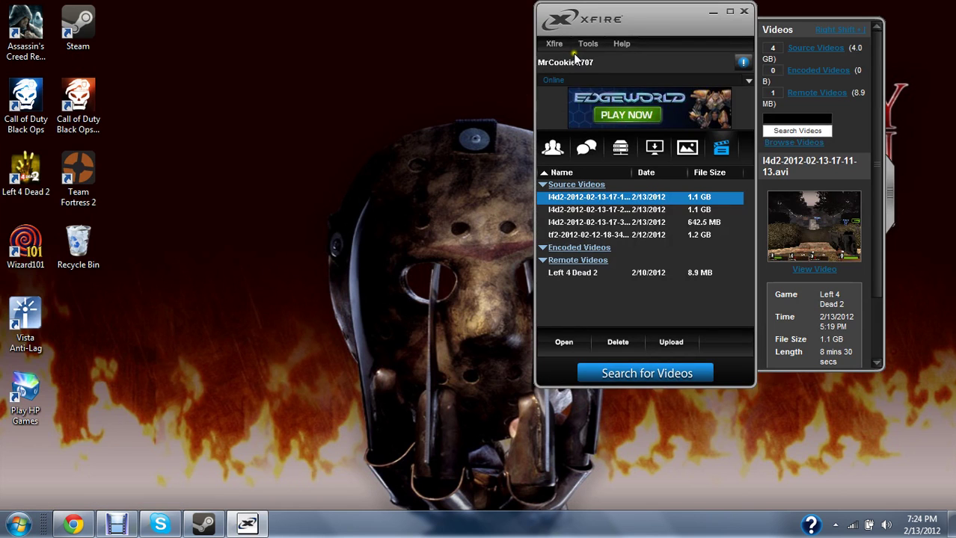
In Xfire's options, assign Right Shift + [ as the in-game Video key binding and save the options.
left_click(588, 45)
left_click(614, 76)
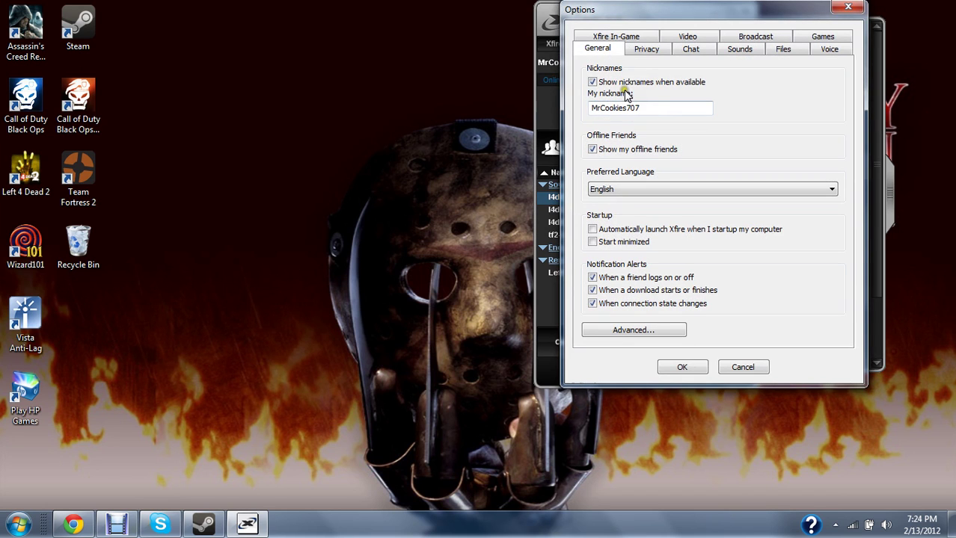
left_click(655, 114)
left_click(654, 112)
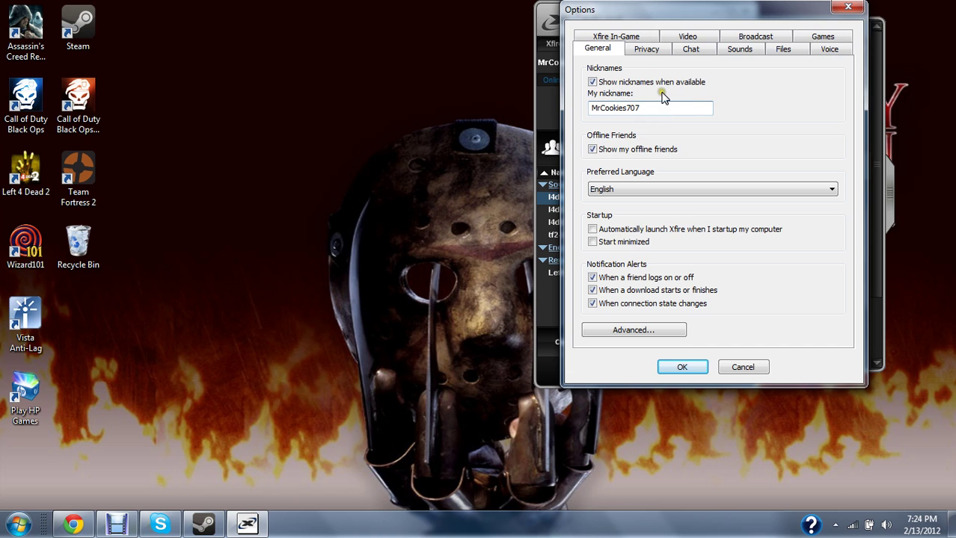
left_click(707, 37)
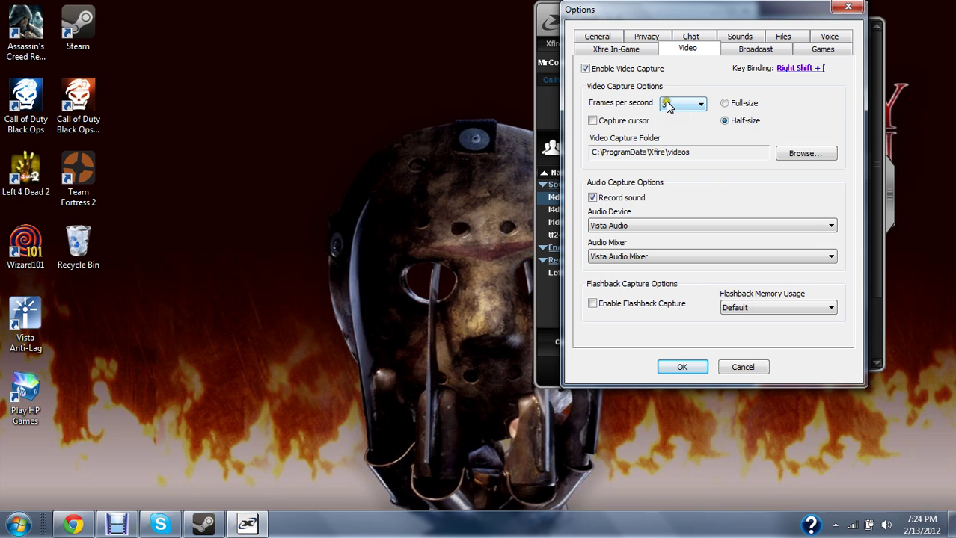
left_click(790, 69)
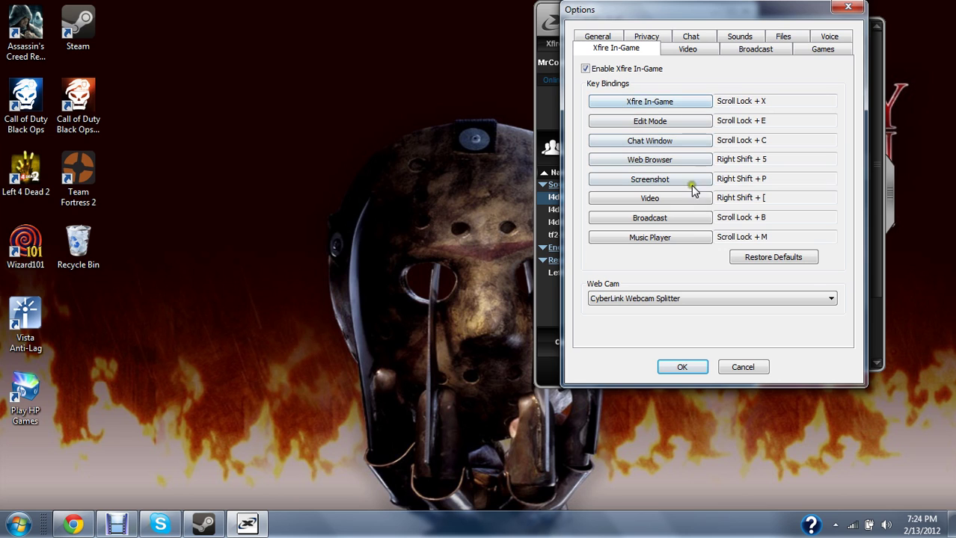
left_click(663, 200)
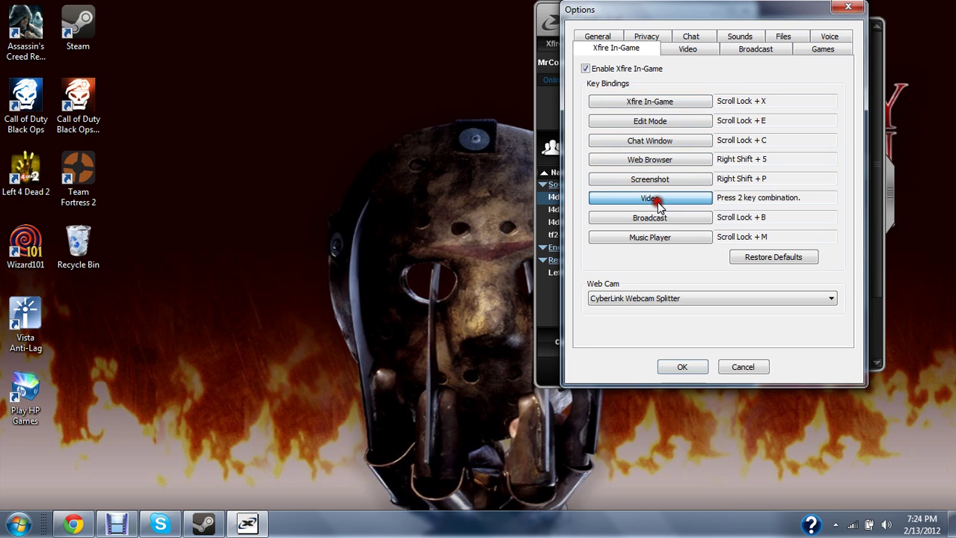
left_click(733, 197)
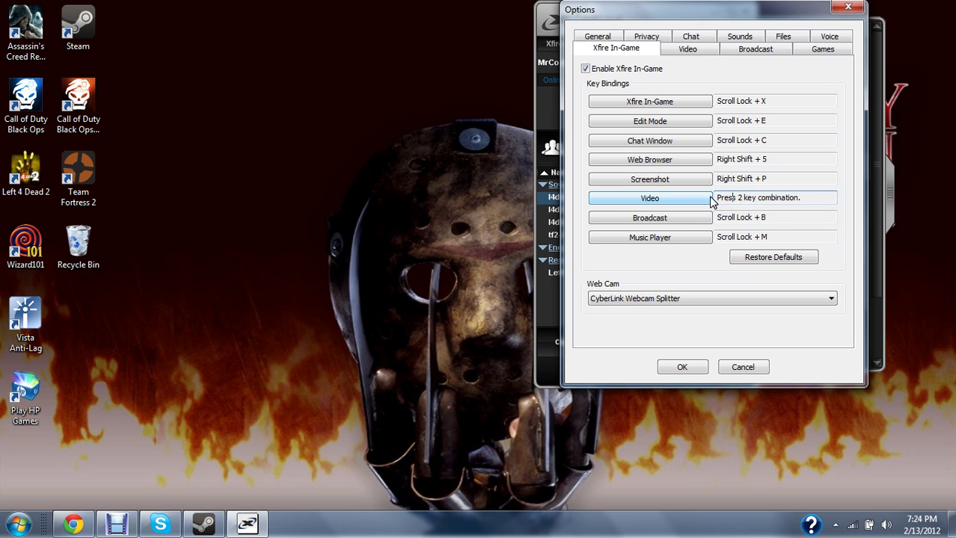
key("Shift_R")
key("bracketleft")
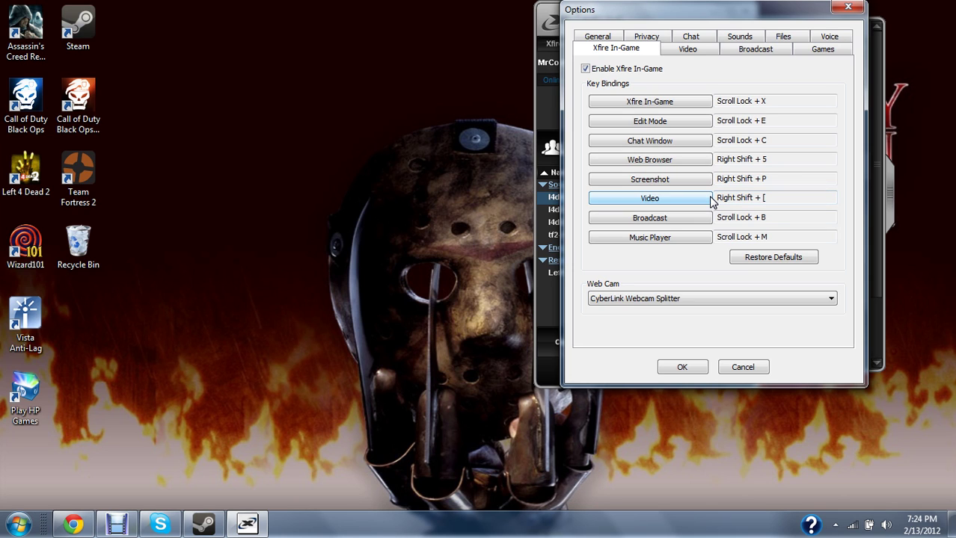
left_click(711, 199)
left_click(682, 367)
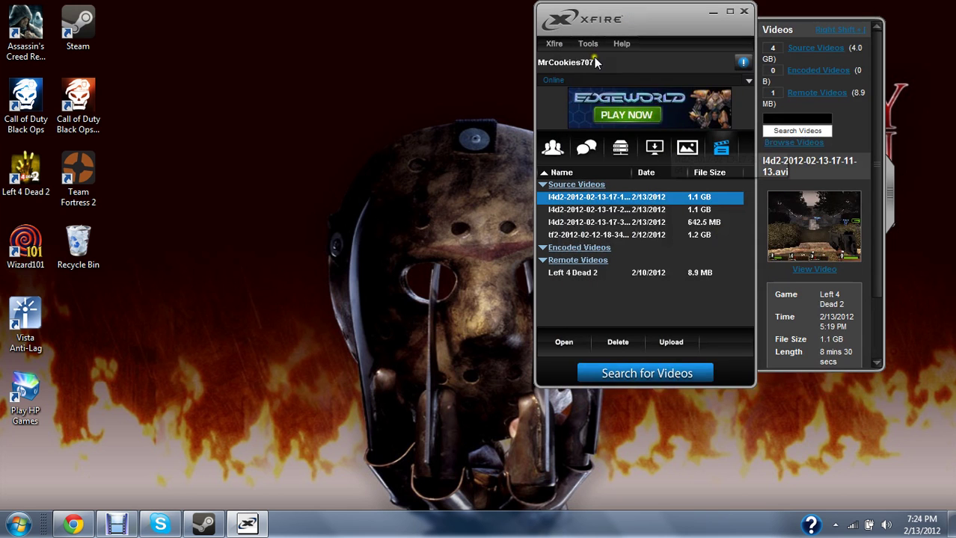
Reopen Xfire's options and review the video capture frame rate, half-size setting and capture folder.
left_click(588, 44)
left_click(681, 78)
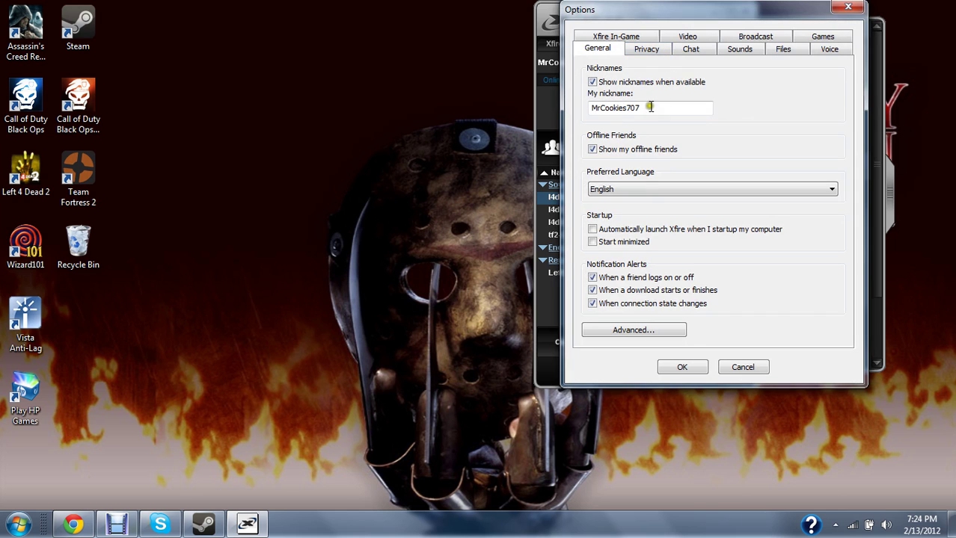
left_click(689, 37)
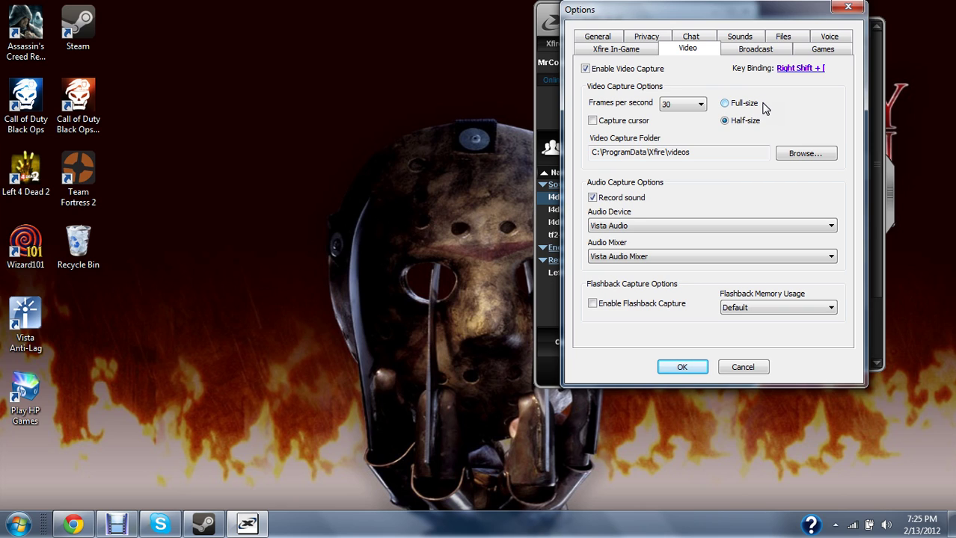
left_click(748, 120)
left_click(663, 153)
Review the available audio devices and audio mixers for video capture, and close the options without saving.
left_click(635, 227)
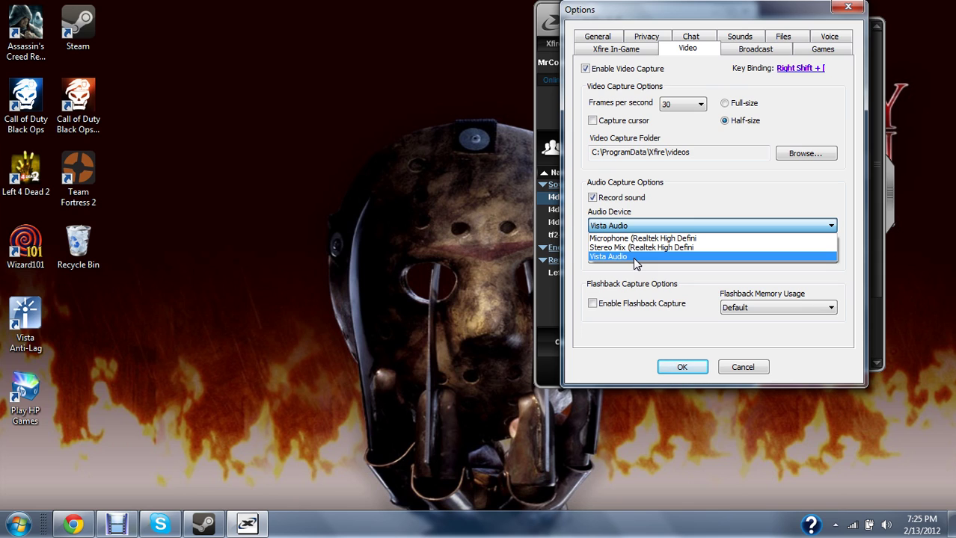
left_click(640, 213)
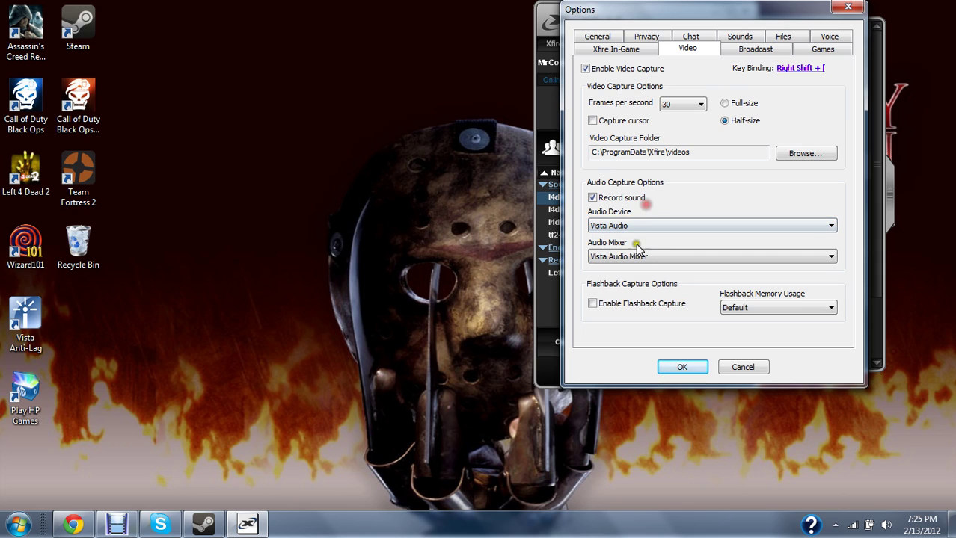
left_click(656, 256)
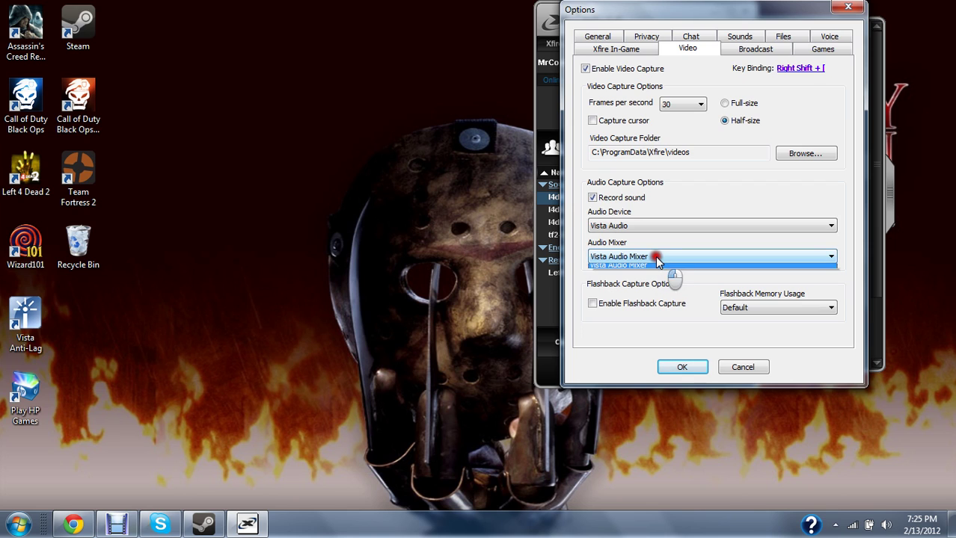
left_click(646, 258)
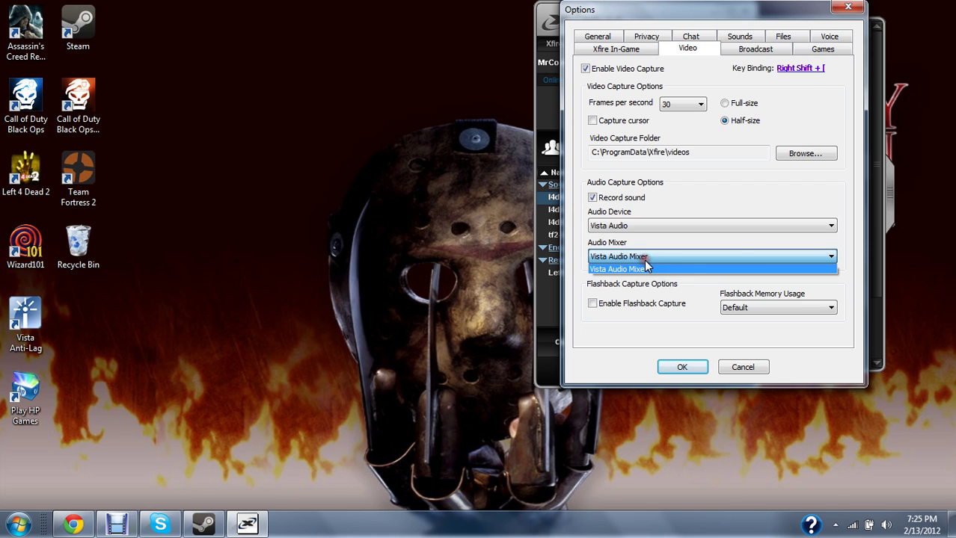
left_click(729, 266)
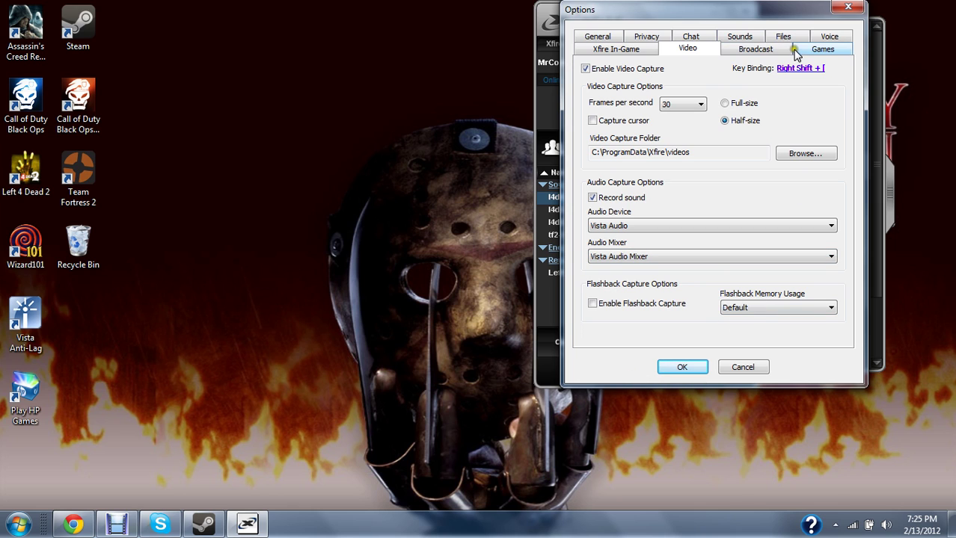
left_click(831, 39)
left_click(667, 35)
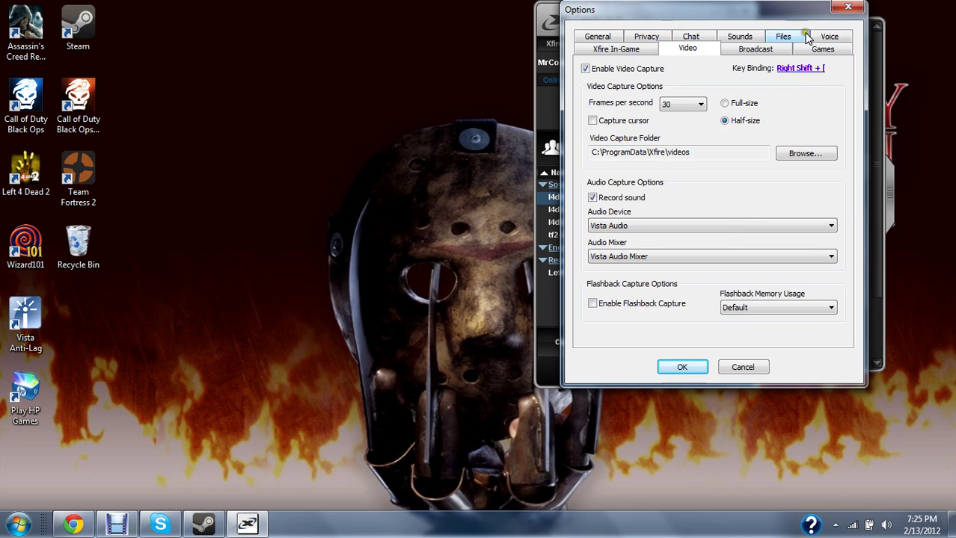
left_click(848, 7)
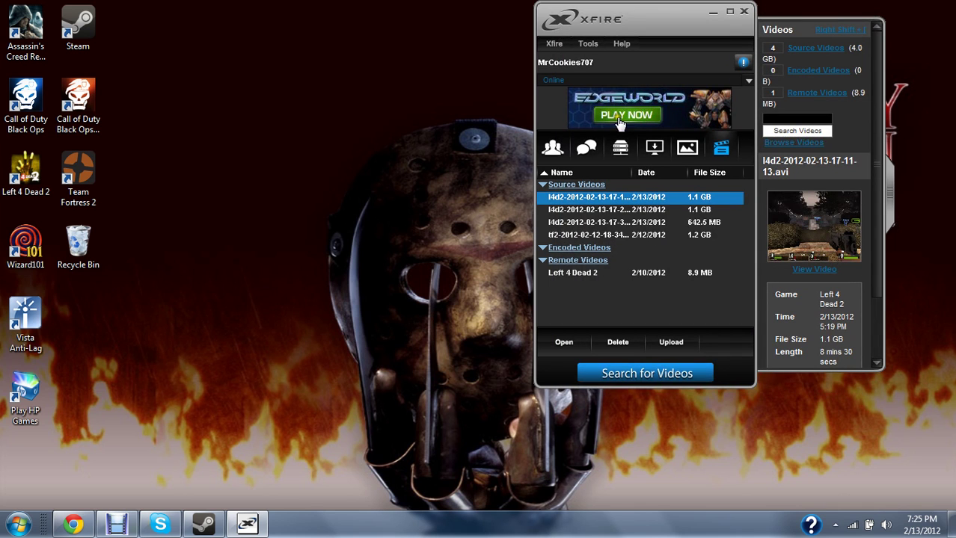
left_click(687, 148)
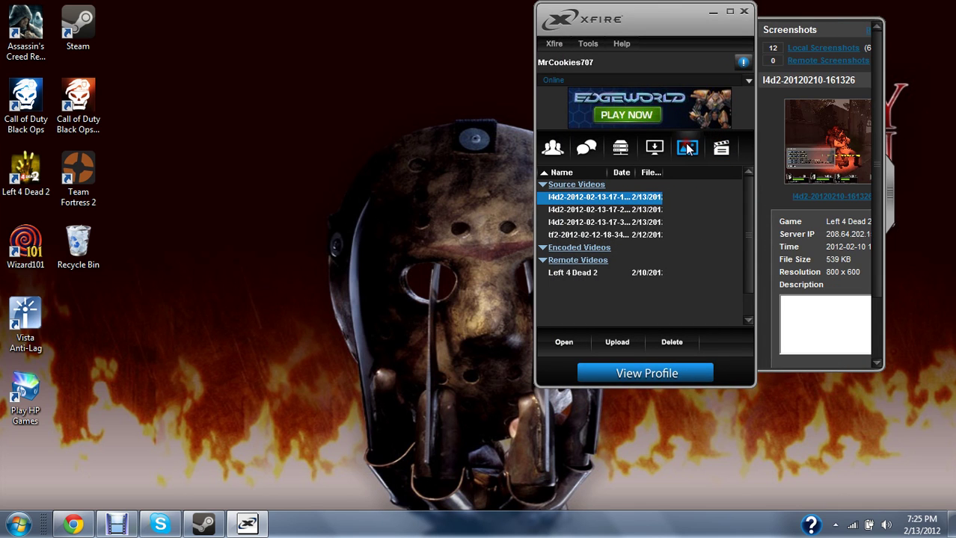
left_click(643, 199)
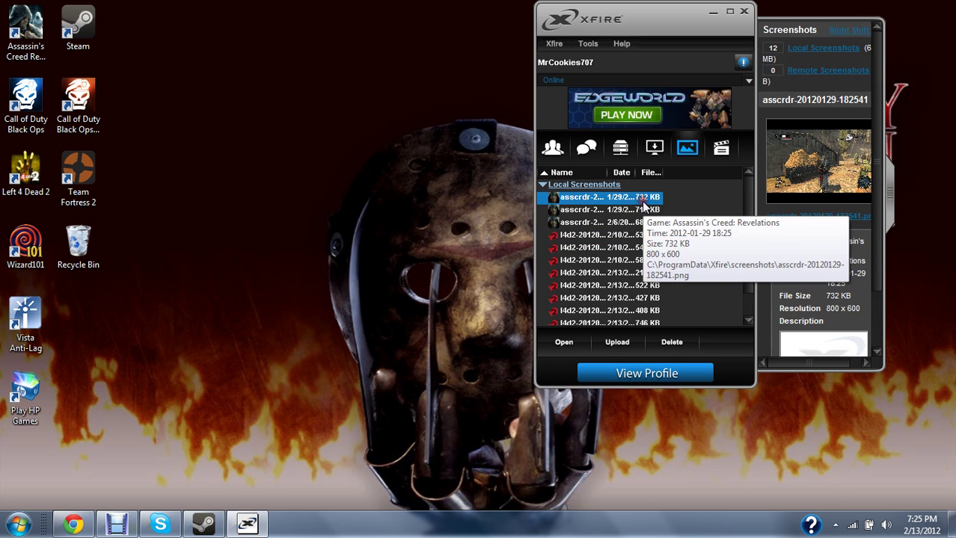
double_click(608, 197)
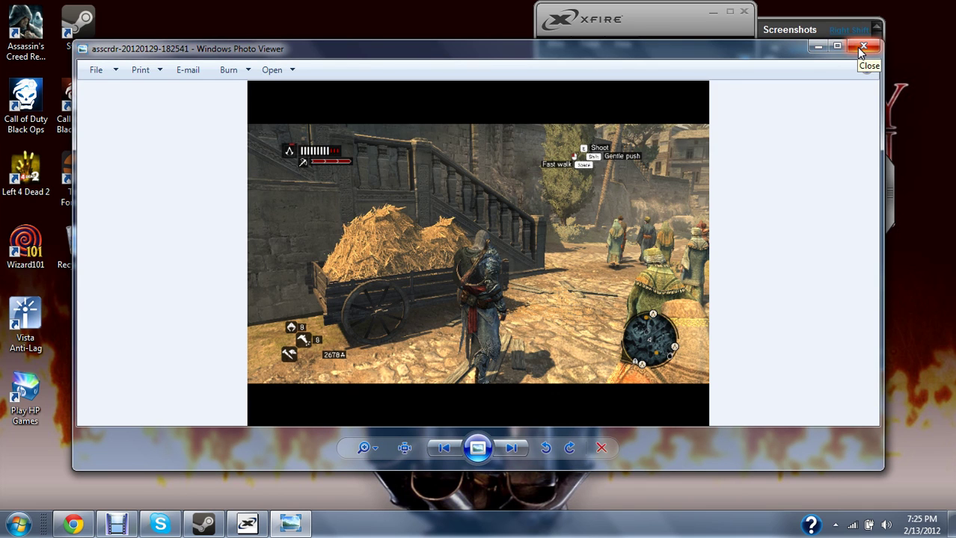
left_click(861, 48)
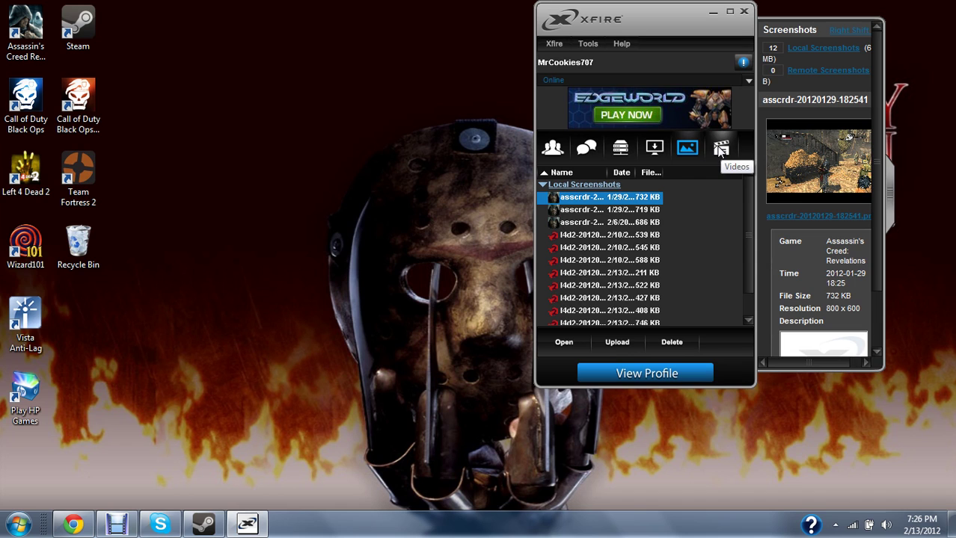
Open the folder of Xfire's source videos, look through it and the Videos library, and close the file window.
left_click(720, 150)
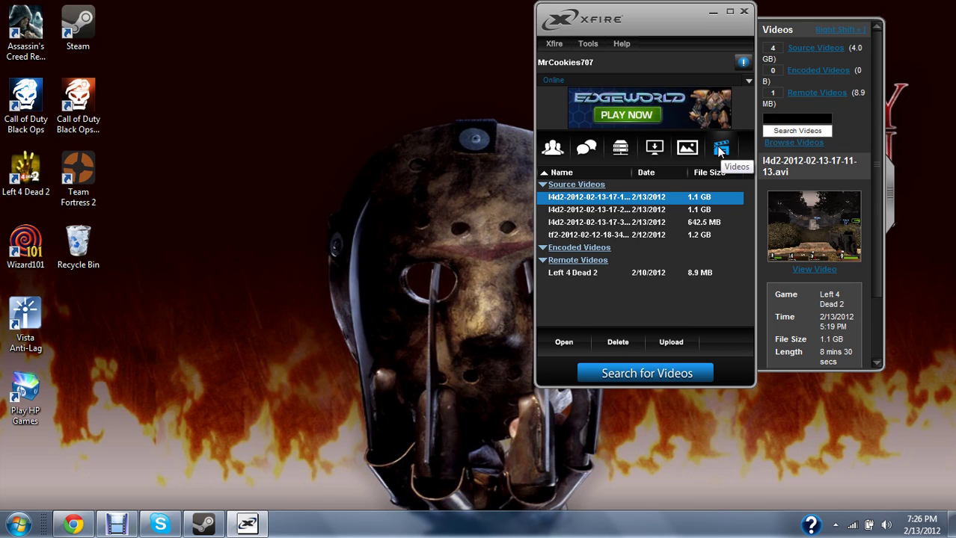
left_click(828, 52)
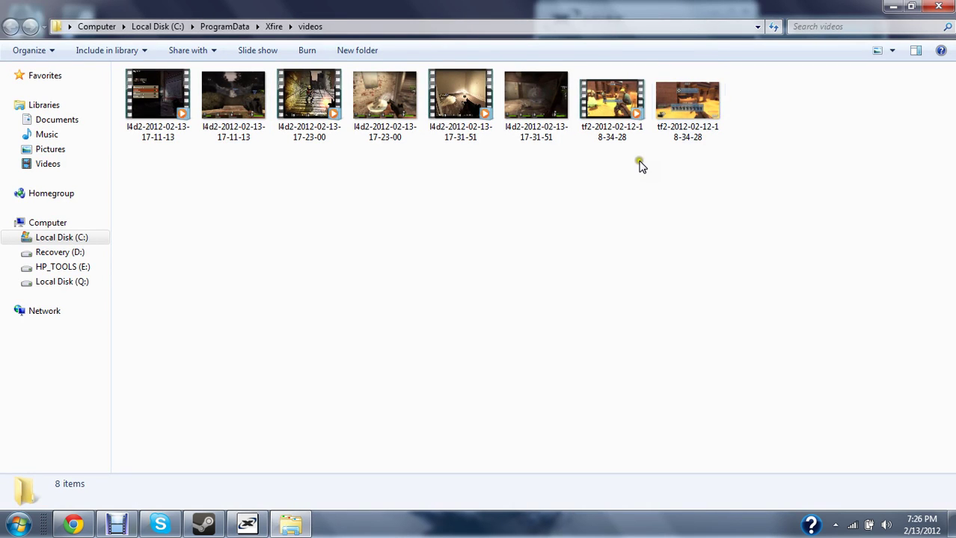
right_click(687, 122)
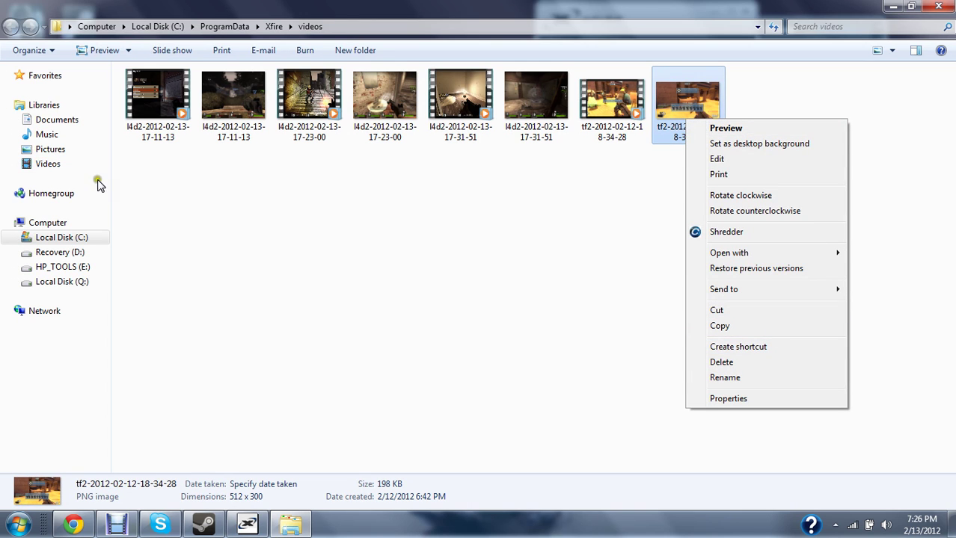
left_click(34, 165)
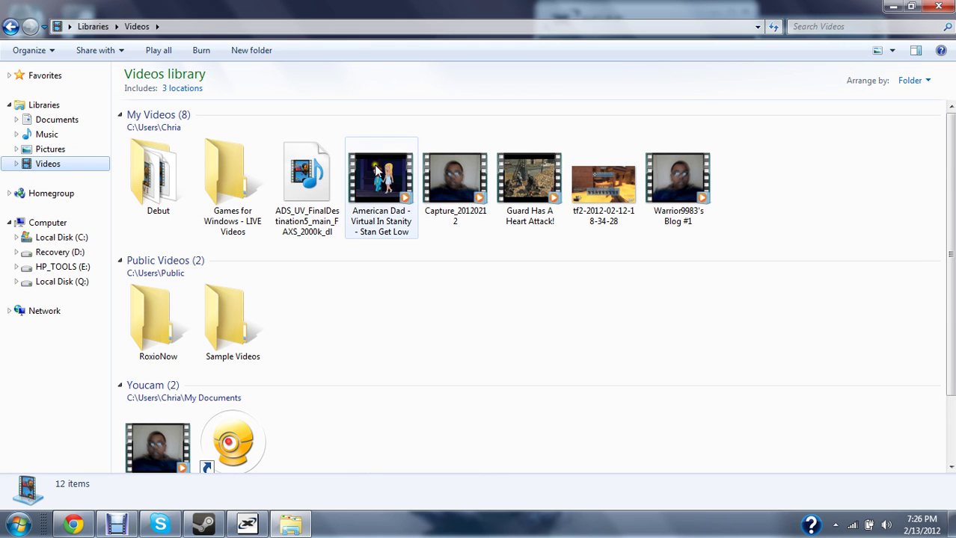
left_click(944, 6)
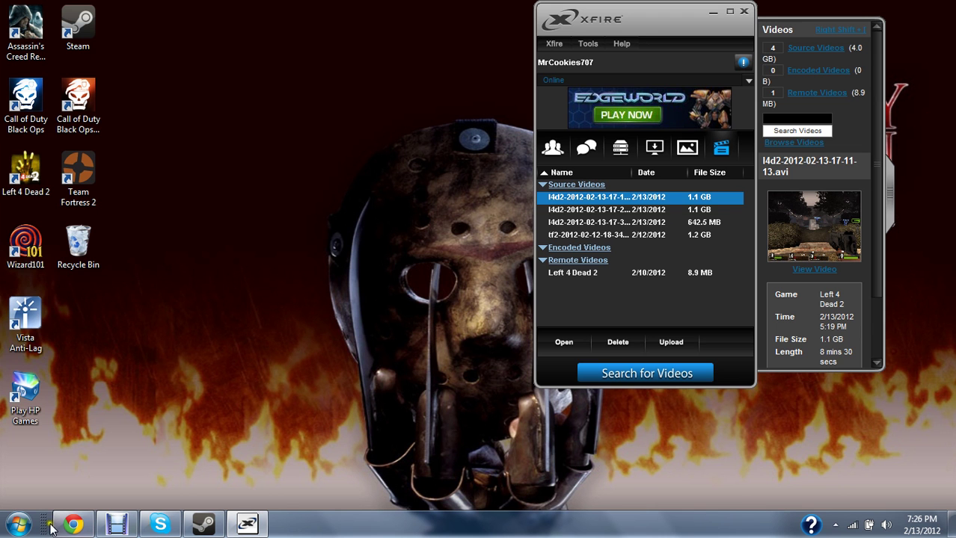
Launch Windows Live Movie Maker and maximize its window.
left_click(17, 525)
left_click(132, 43)
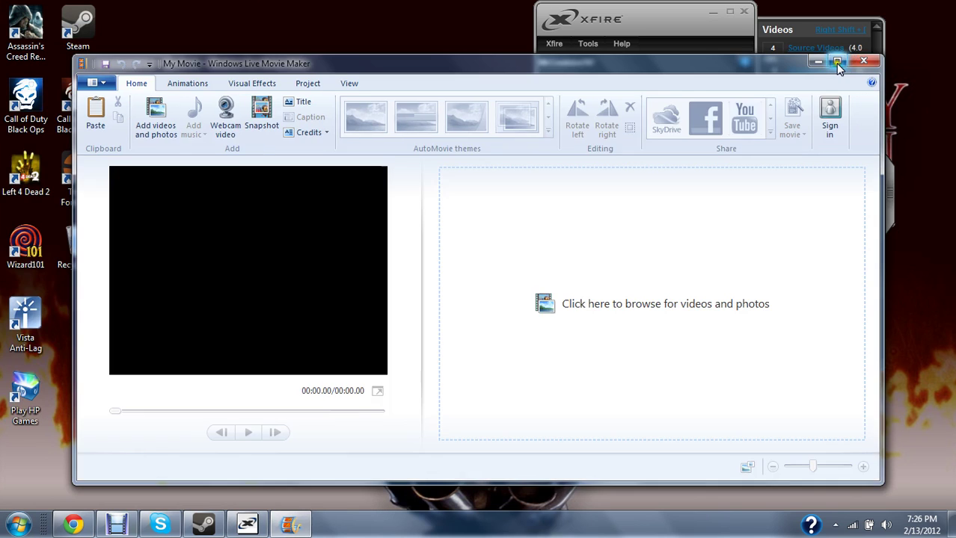
double_click(835, 63)
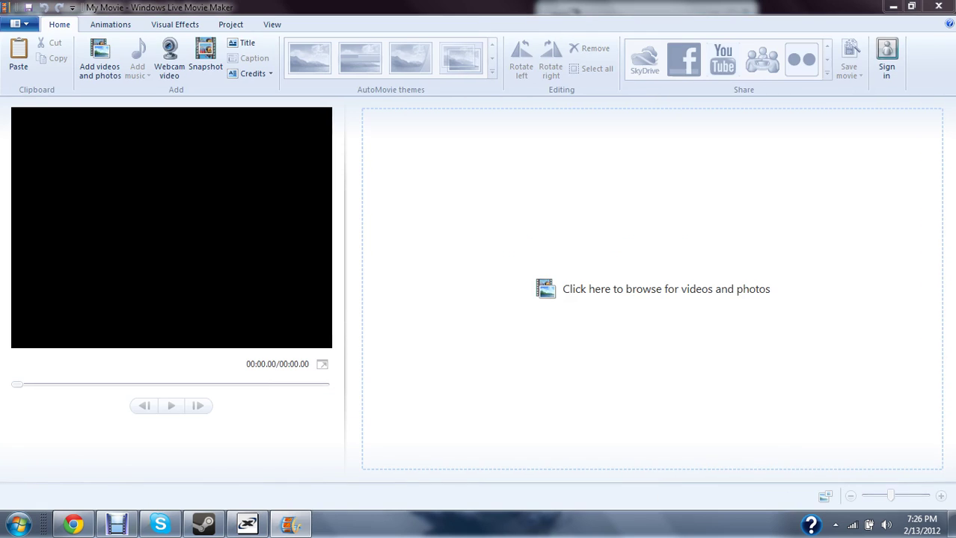
Add the clip "Guard Has A Heart Attack!" from the Videos library to the movie project and briefly preview its playback.
left_click(612, 312)
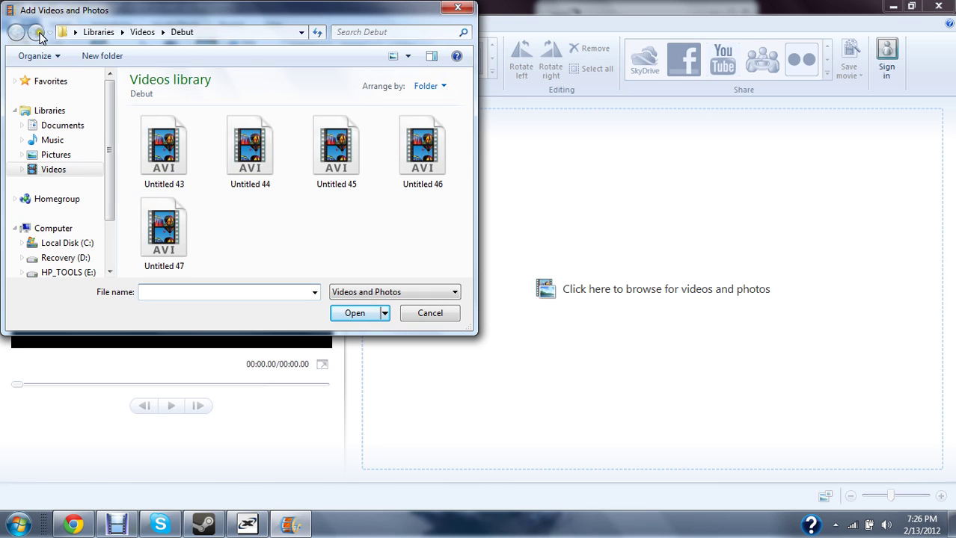
left_click(64, 172)
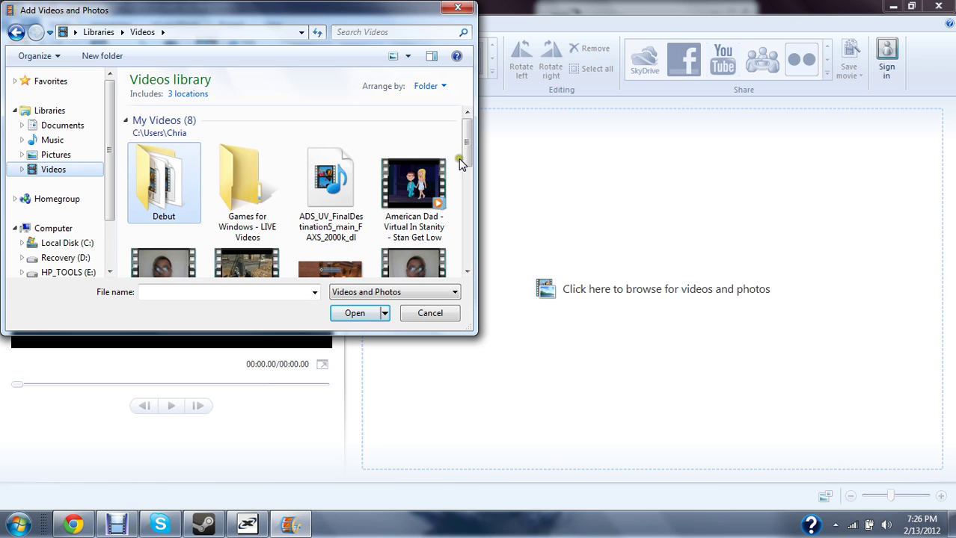
left_click_drag(469, 157, 452, 187)
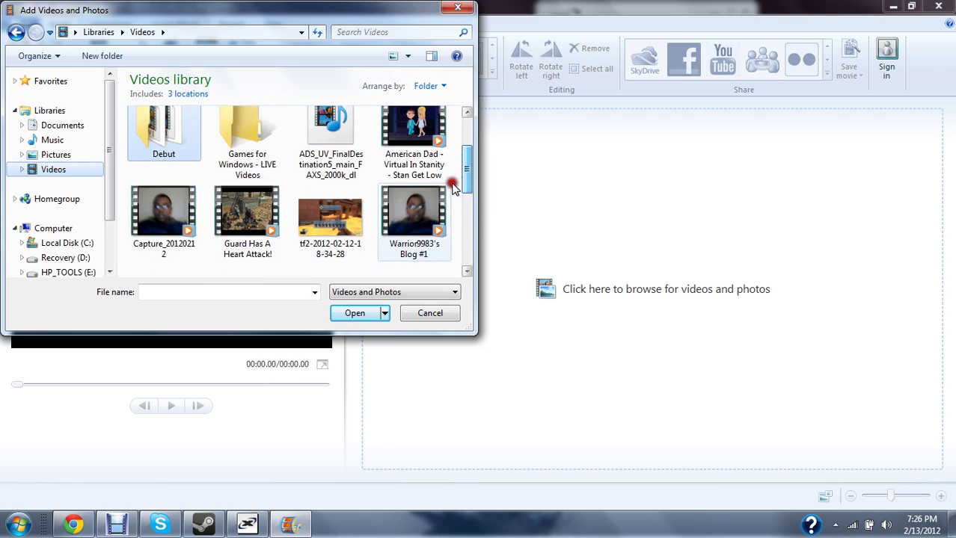
double_click(240, 228)
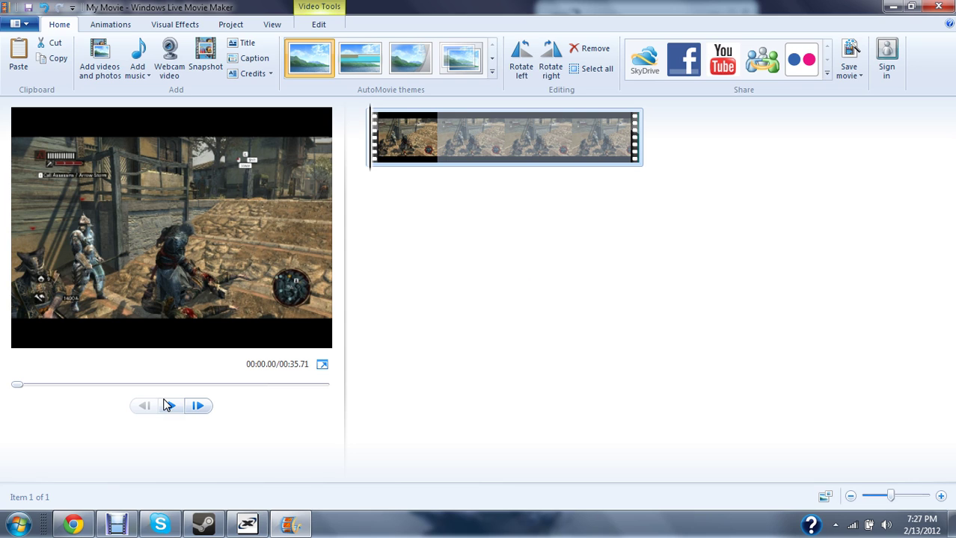
left_click(166, 406)
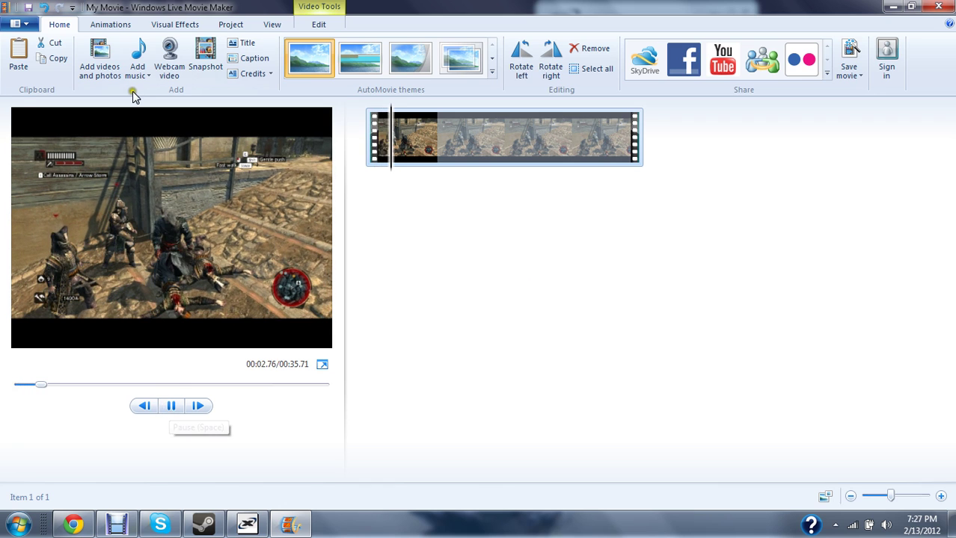
left_click(170, 405)
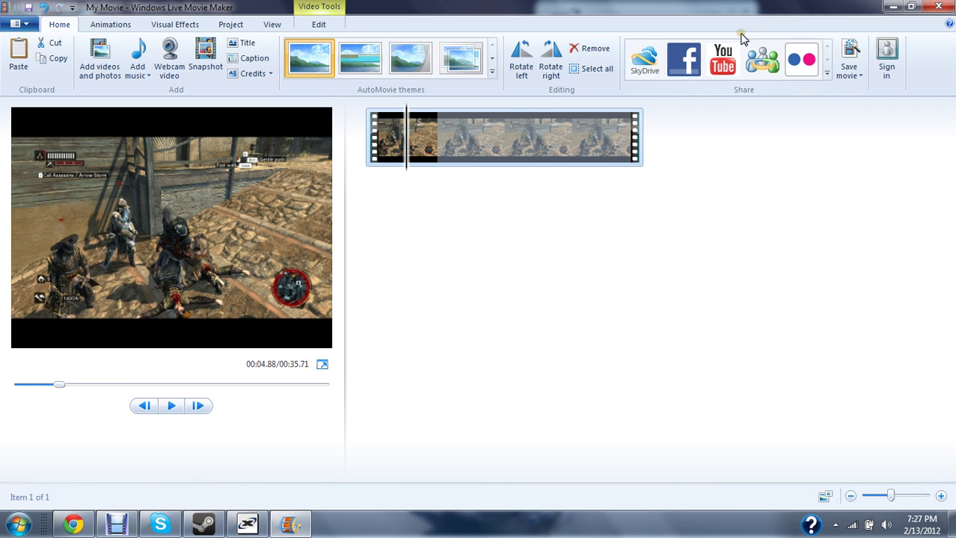
Save the movie with the For computer setting as "Assassins Creed Revelations Gaurd Has A Heart Attack" in My Videos, as a Windows Media Video file.
left_click(861, 76)
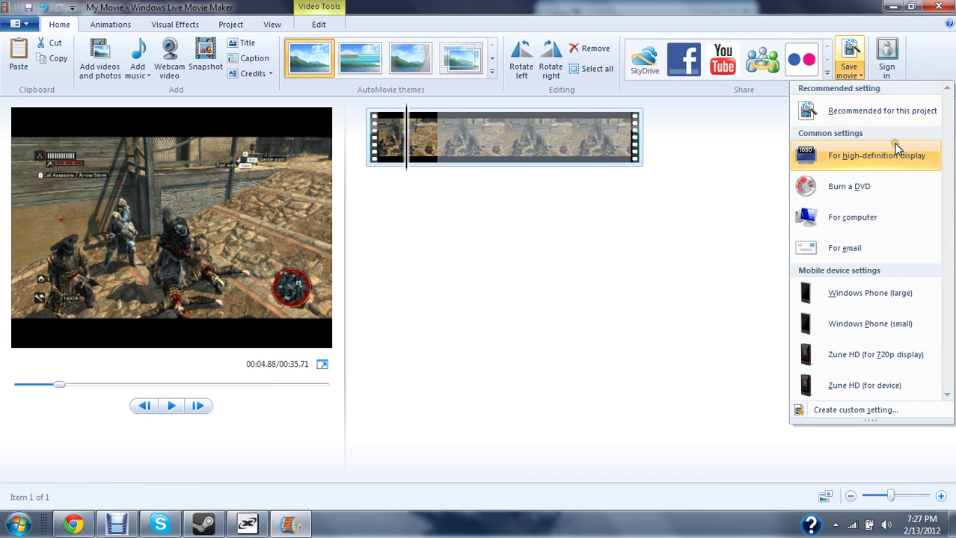
left_click(840, 219)
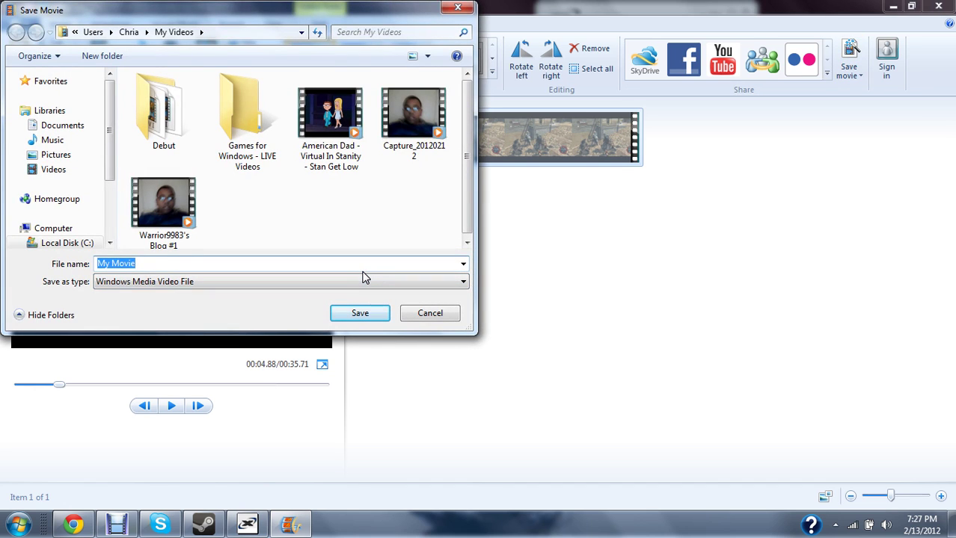
key("BackSpace")
type("As")
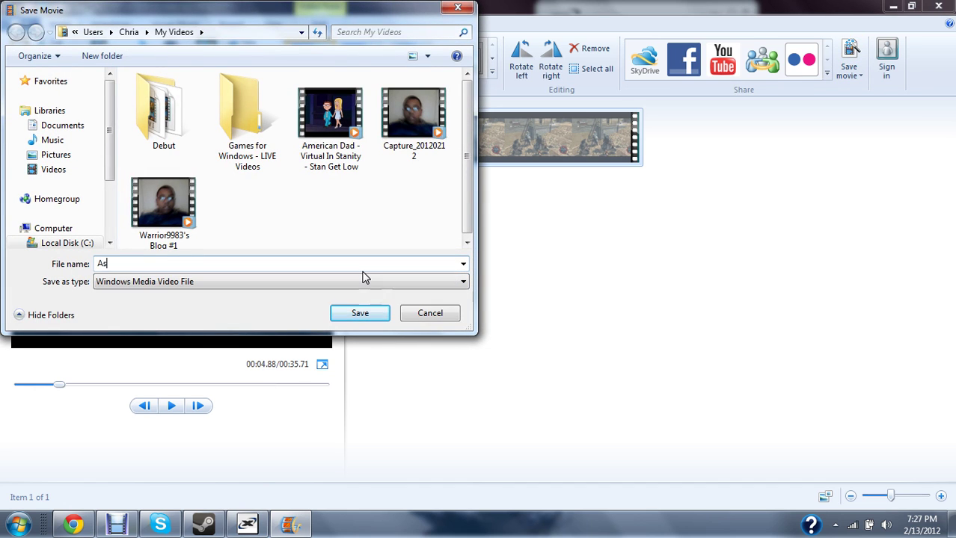
type("sass")
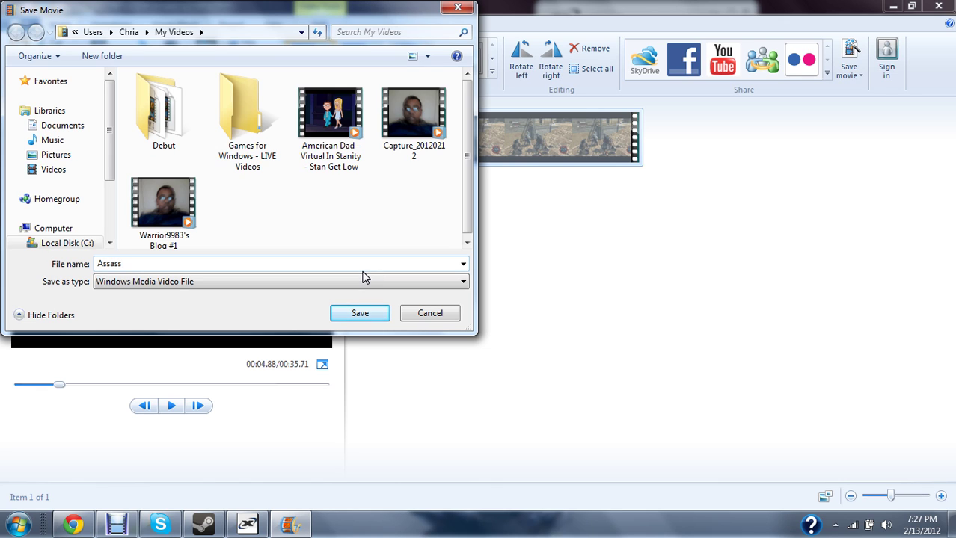
type("ins Creed Revelations Ga")
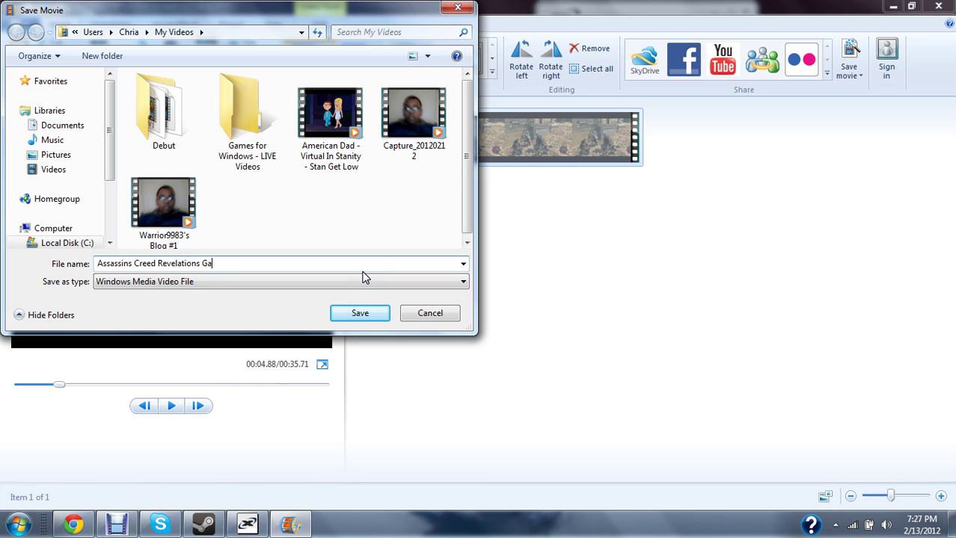
type("urd Has A Heart Attack")
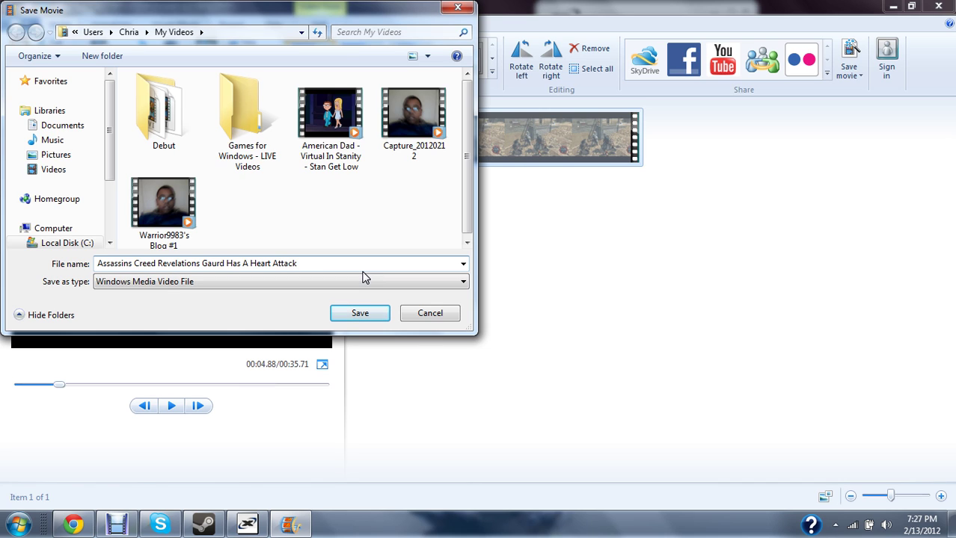
left_click(382, 314)
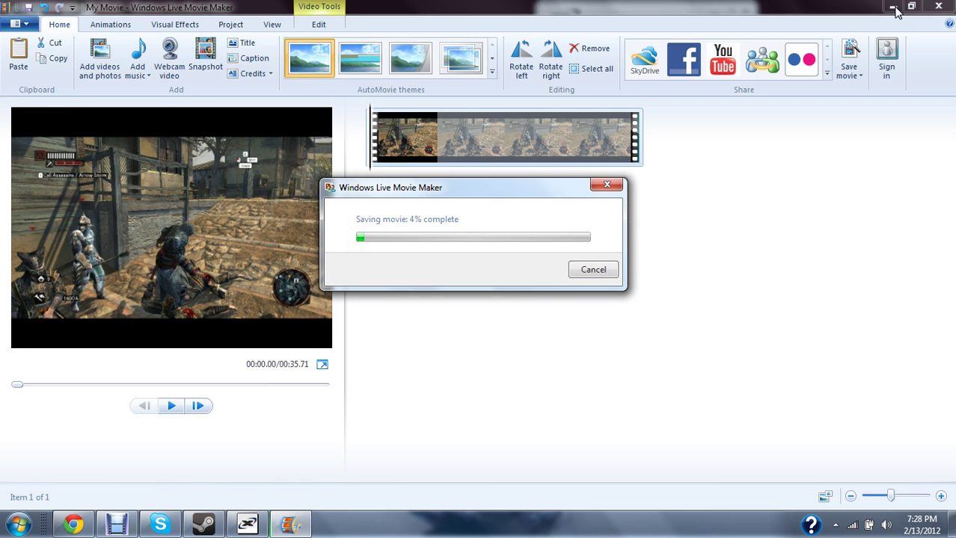
Minimize the movie editor, switch to the Chrome browser, load Youtube.com and open the video upload page.
left_click(895, 7)
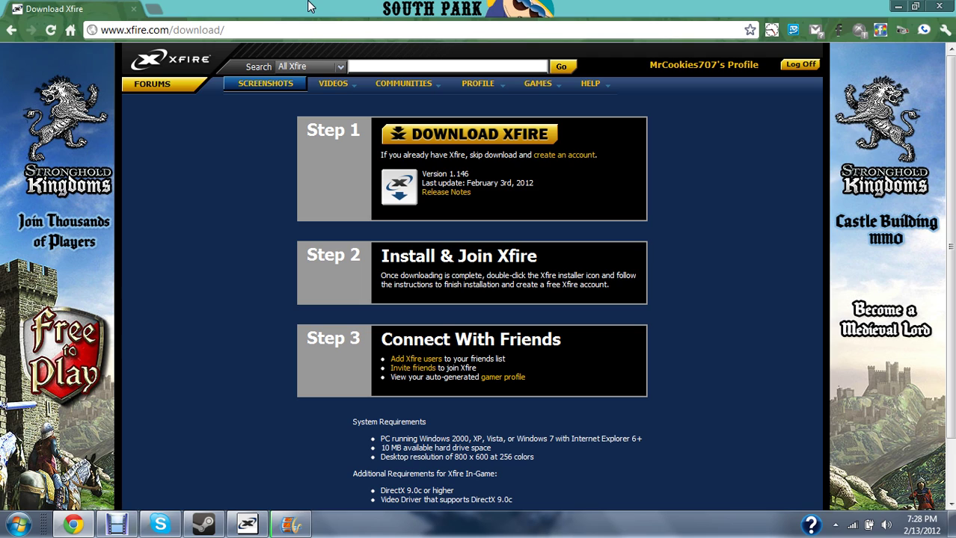
left_click_drag(209, 30, 223, 36)
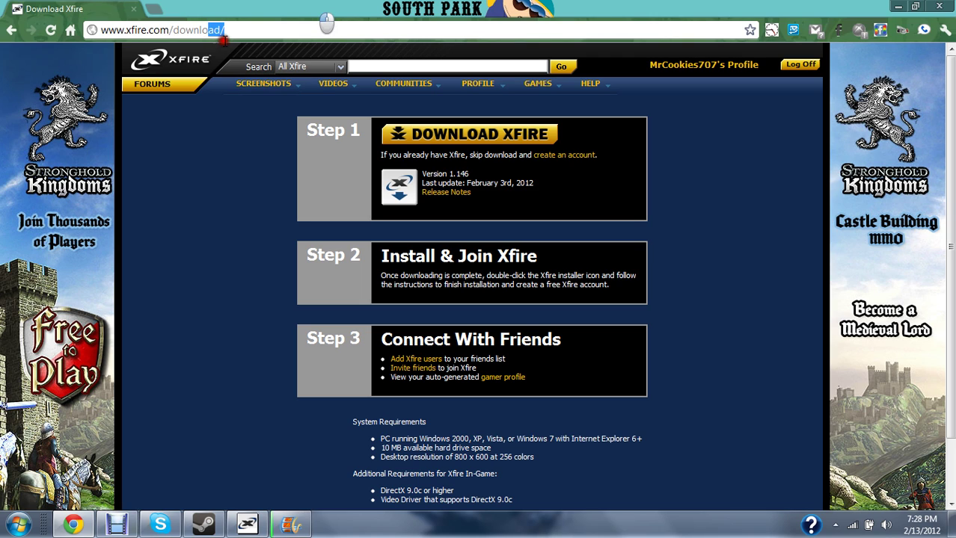
type("Youtube.com")
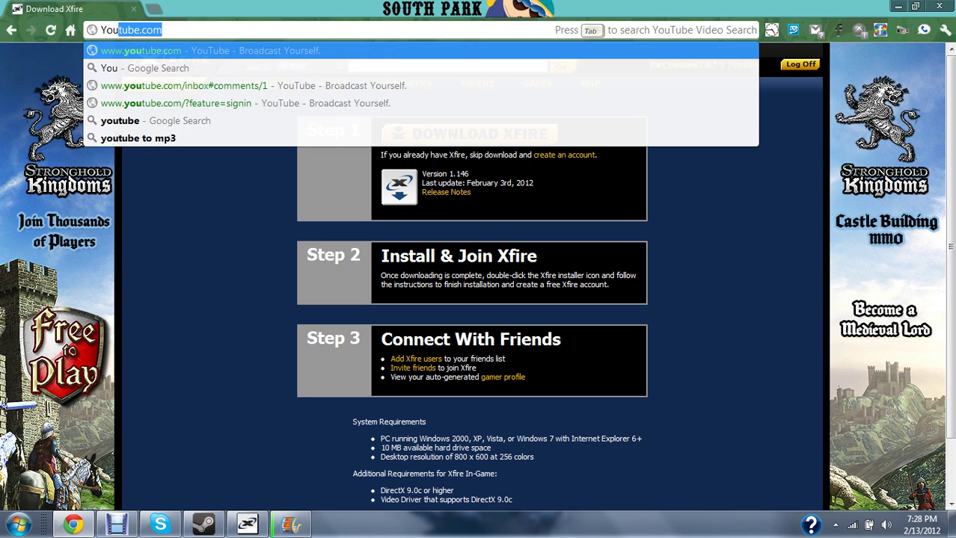
key("Return")
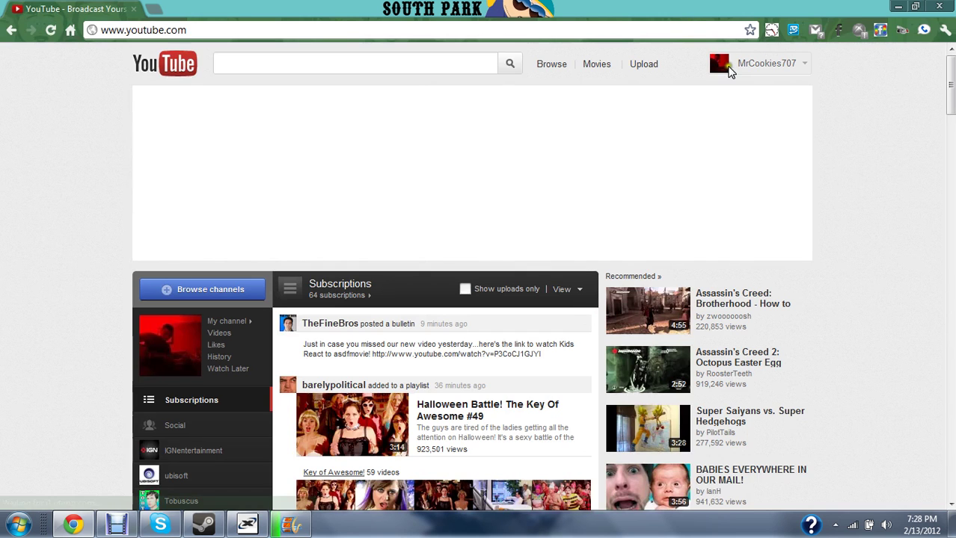
left_click(640, 64)
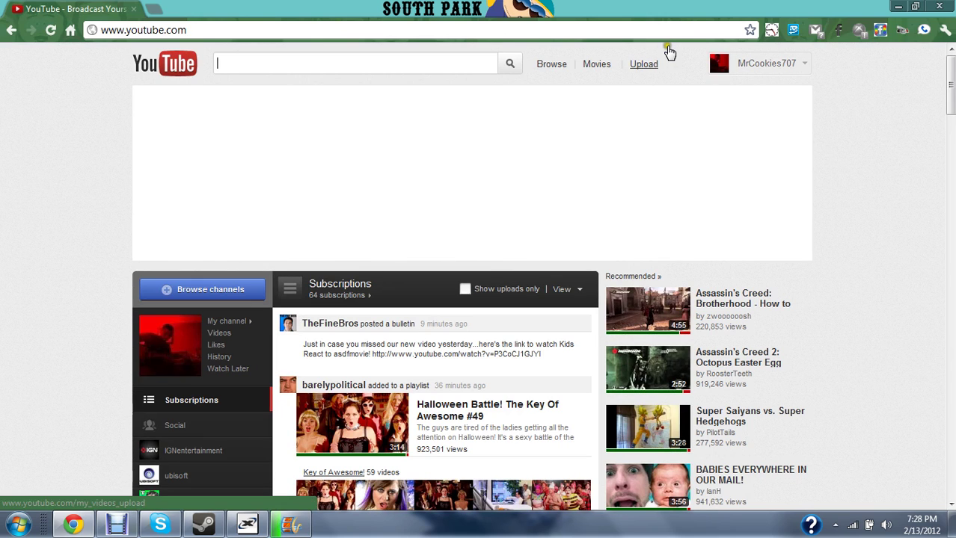